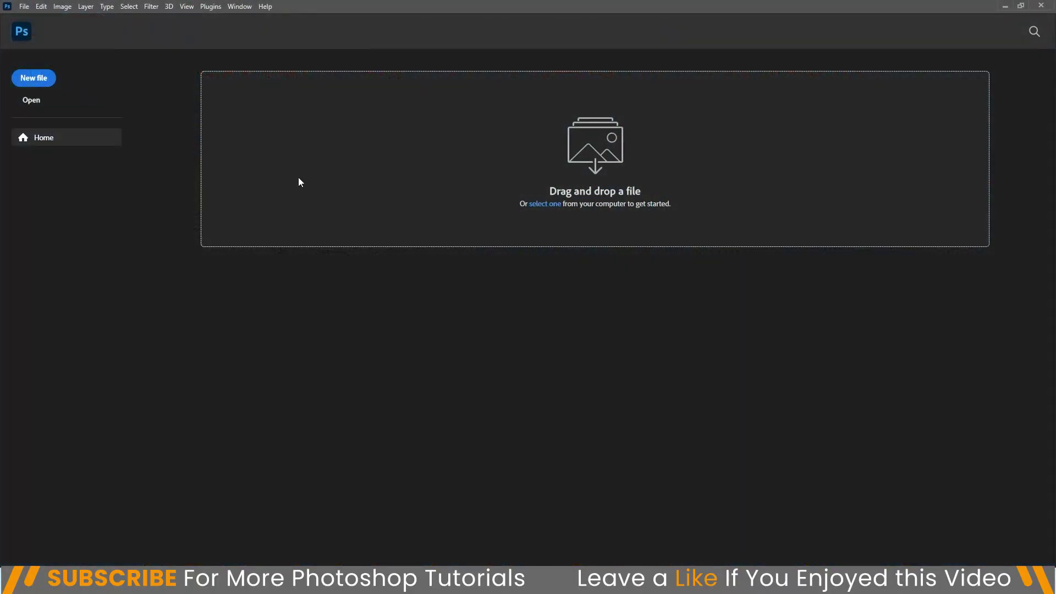
Open signature.jpg in Photoshop and zoom in on it
click(22, 7)
click(34, 31)
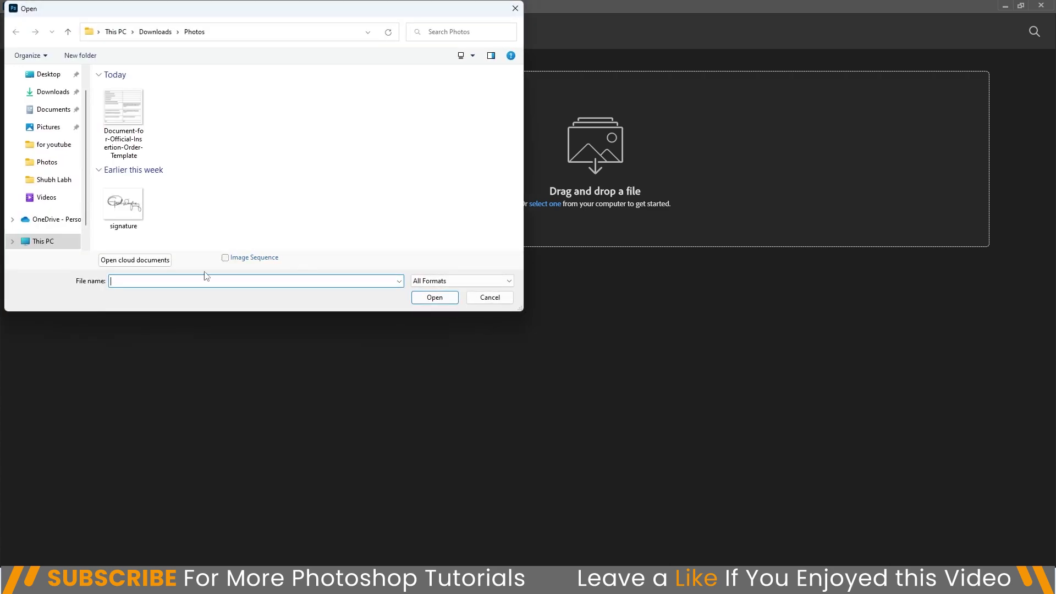
double_click(117, 209)
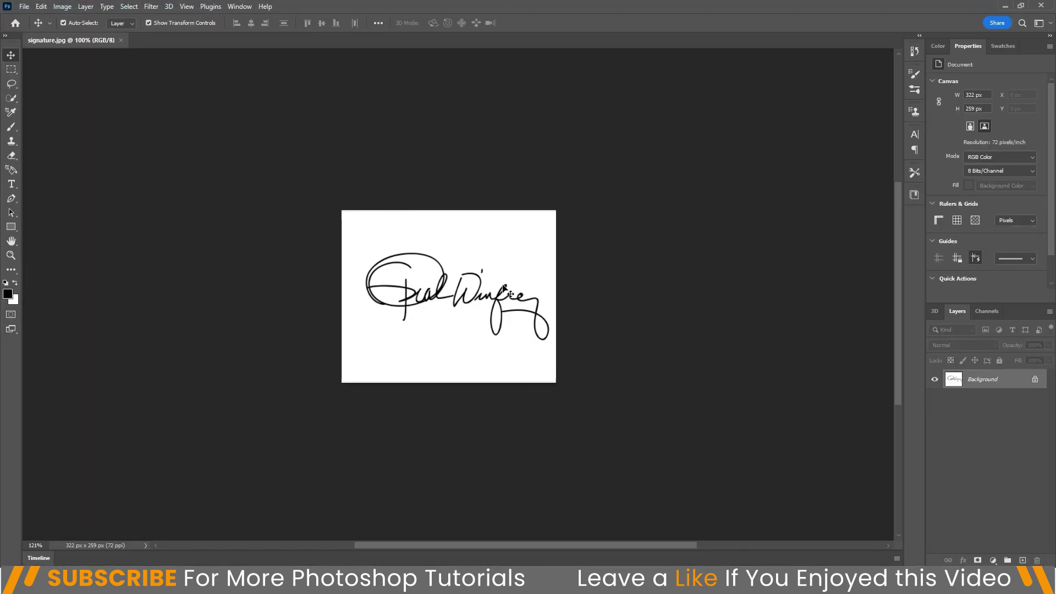
scroll(505, 287, up, 2)
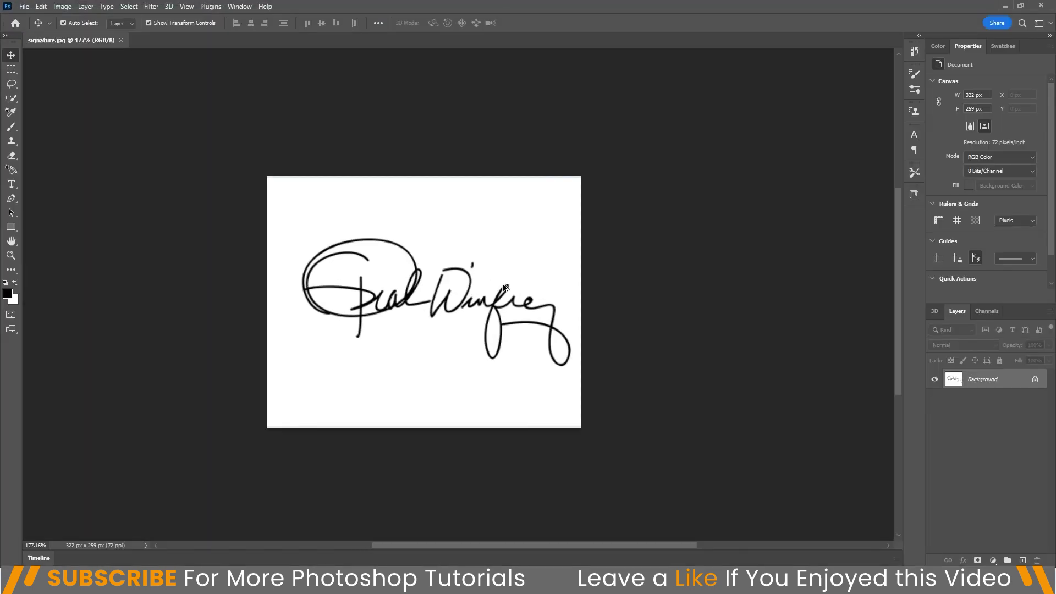
Duplicate the Background layer as 'Background copy'
right_click(993, 380)
click(990, 401)
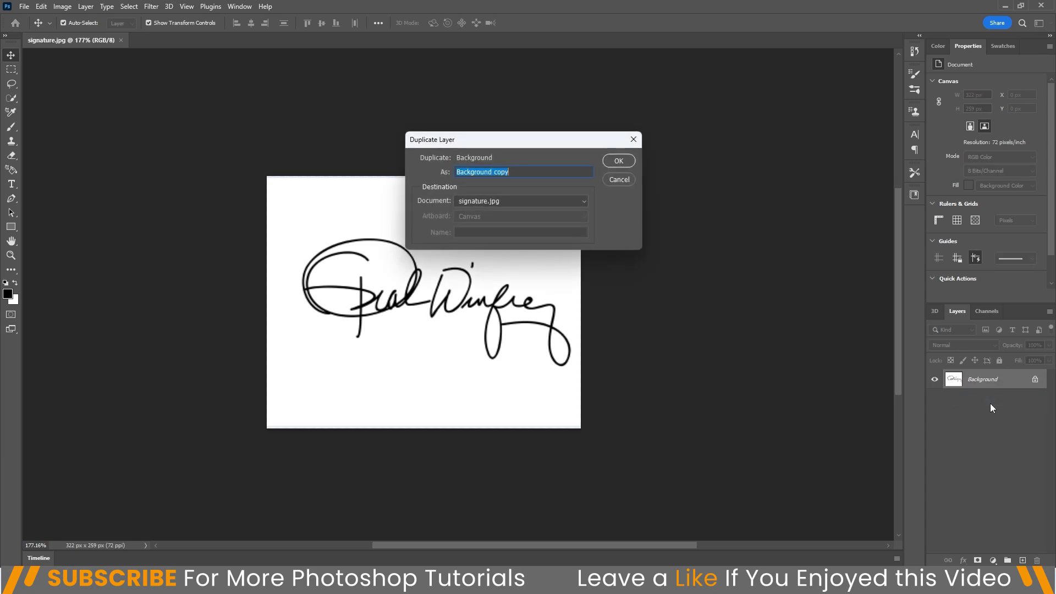
click(619, 161)
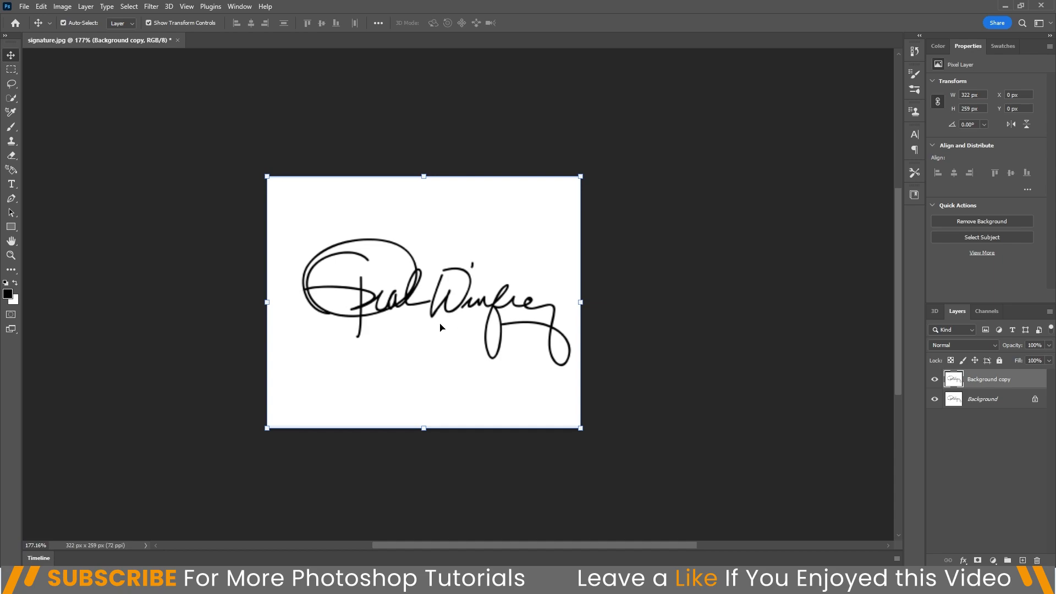
Apply Levels to the copy, moving the black input slider right to darken the strokes
click(62, 6)
mouse_move(80, 35)
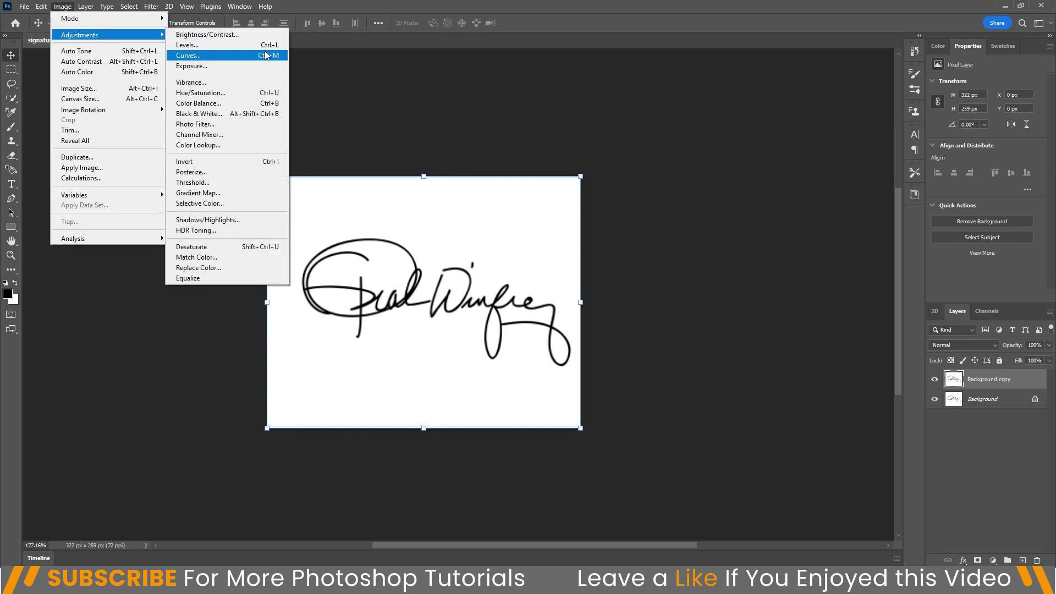
click(267, 48)
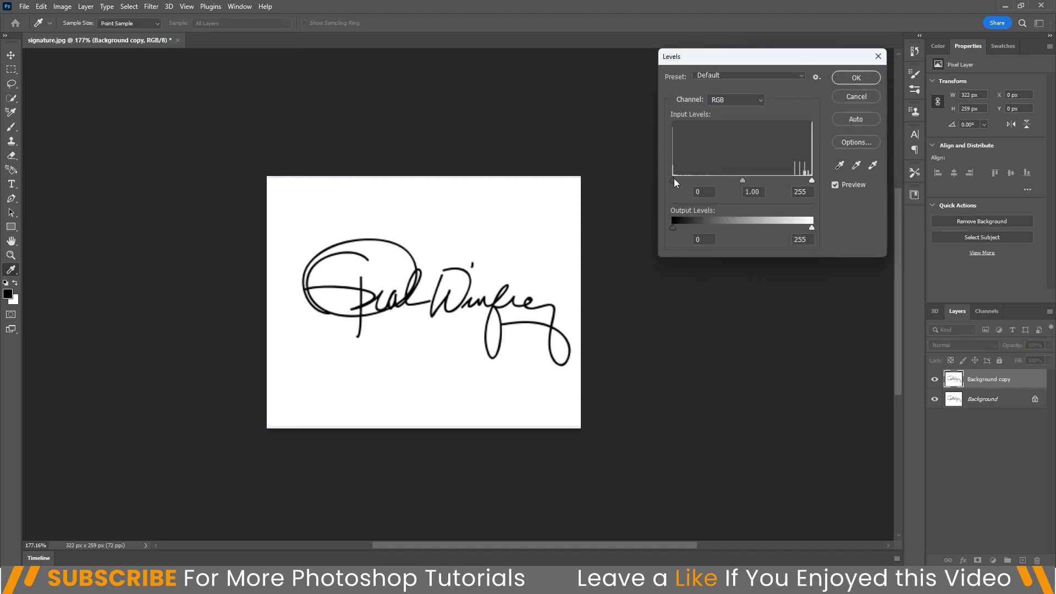
drag(674, 180, 698, 179)
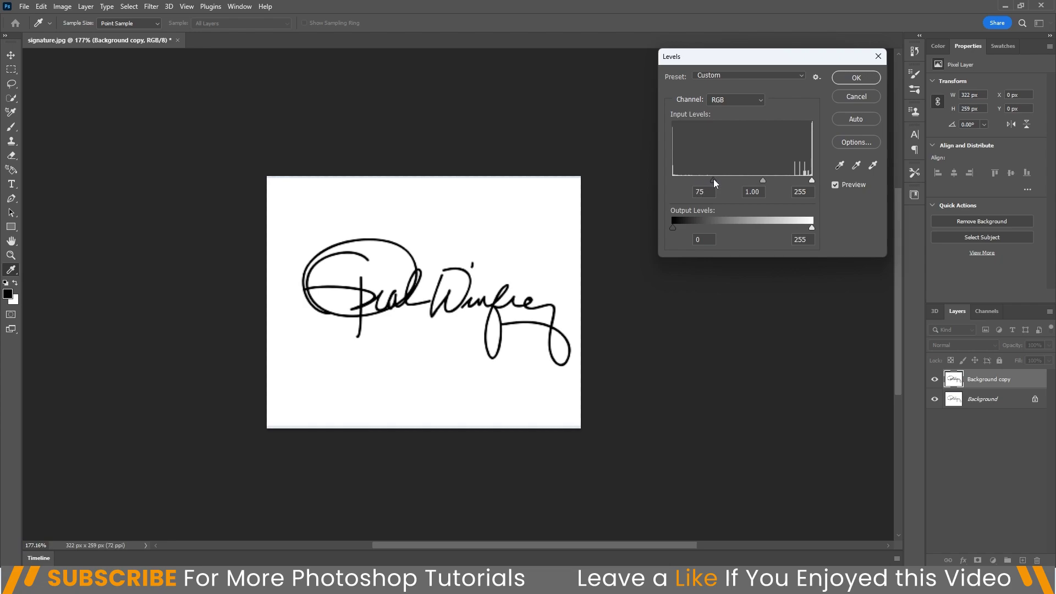
click(857, 78)
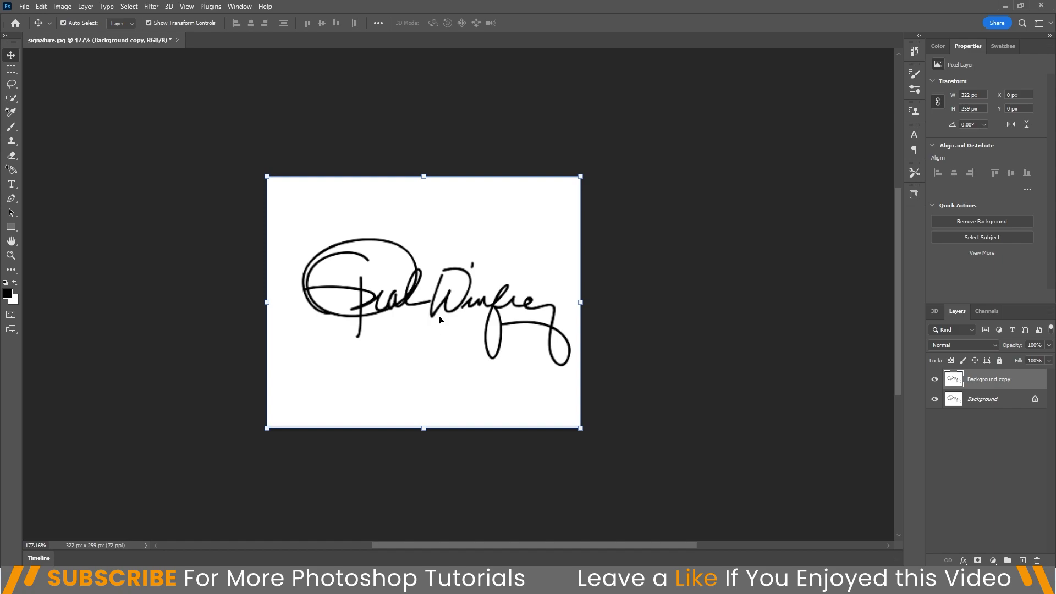
Load the RGB channel as a selection and delete the white paper from Background copy
click(987, 312)
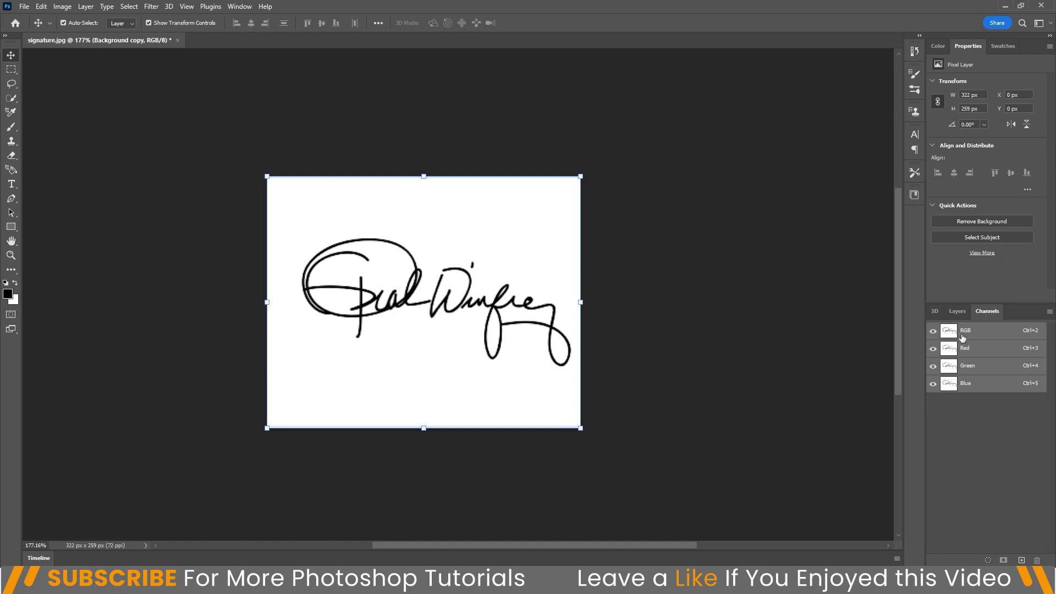
key(ctrl)
ctrl+click(948, 333)
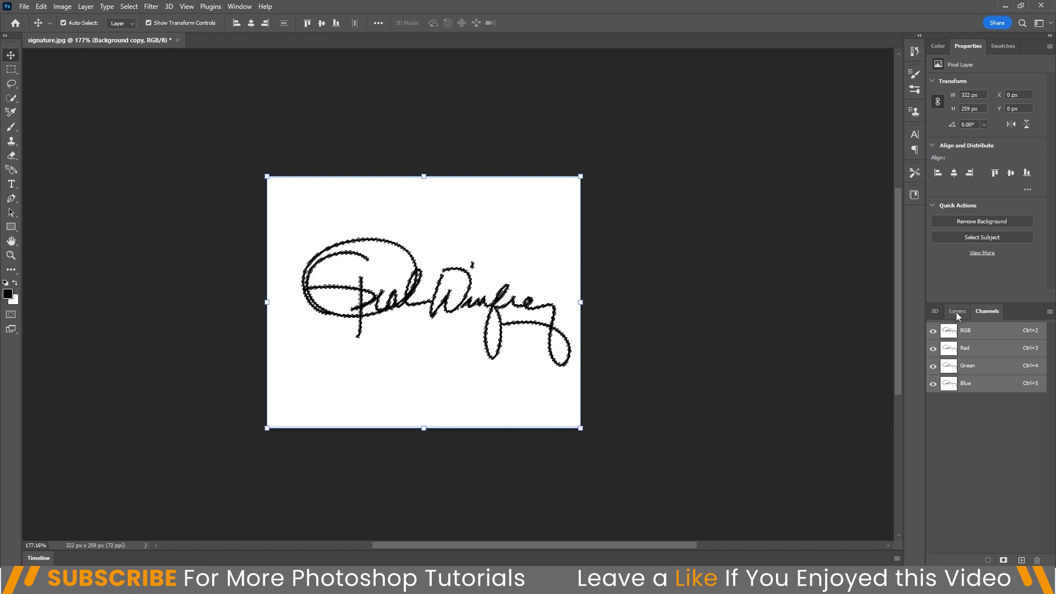
click(957, 311)
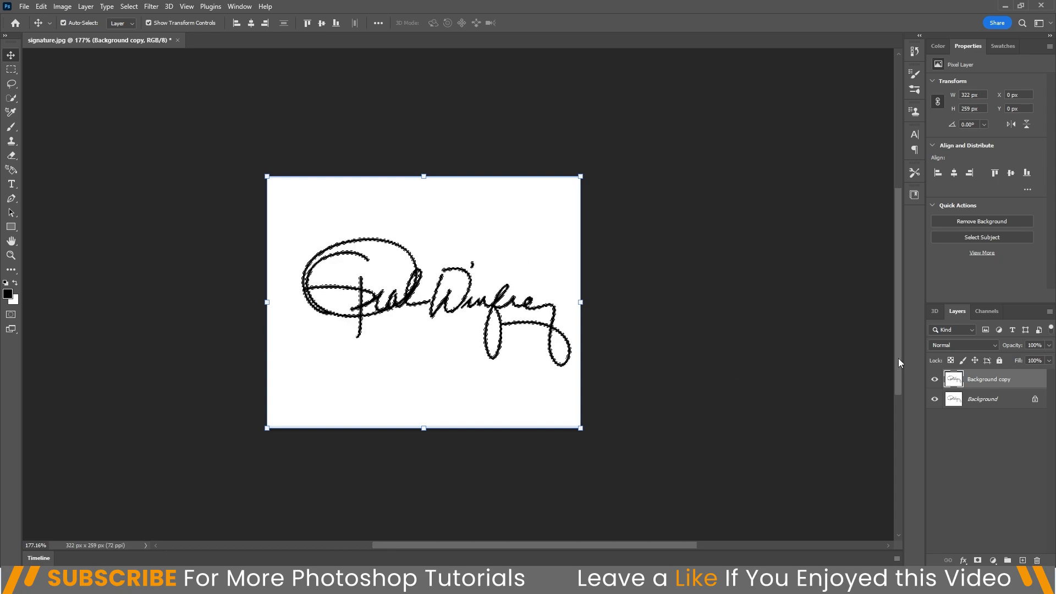
key(Delete)
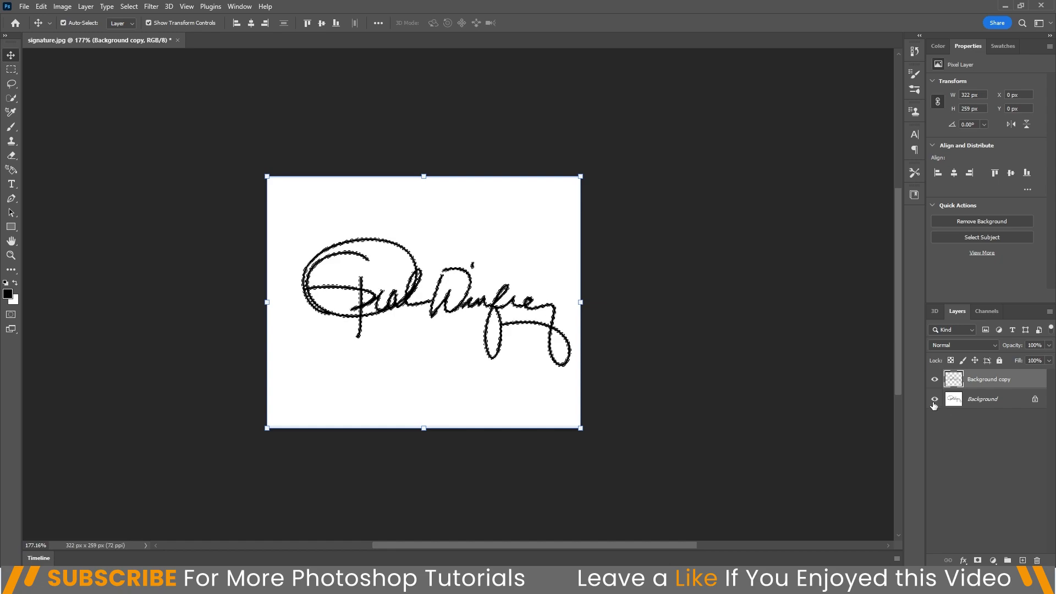
Hide the original Background layer and deselect everything with Ctrl+D
click(976, 406)
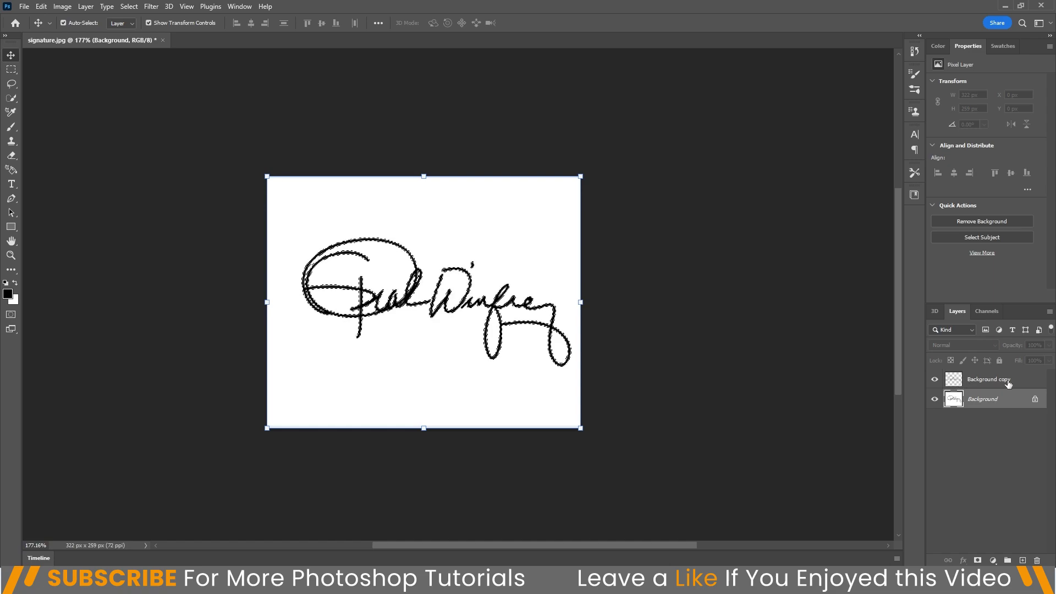
click(934, 399)
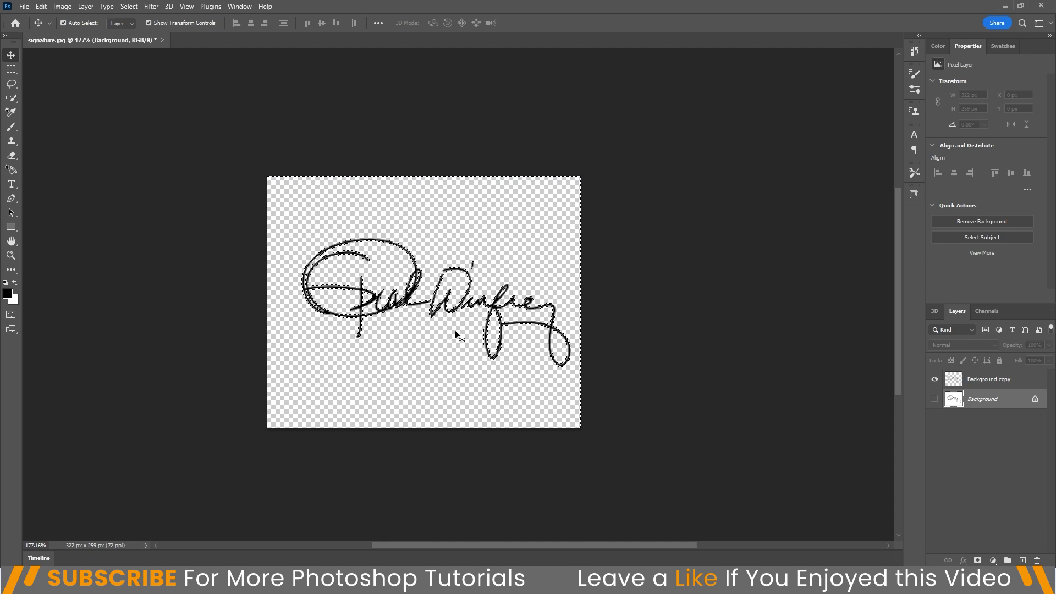
key(ctrl)
key(ctrl+d)
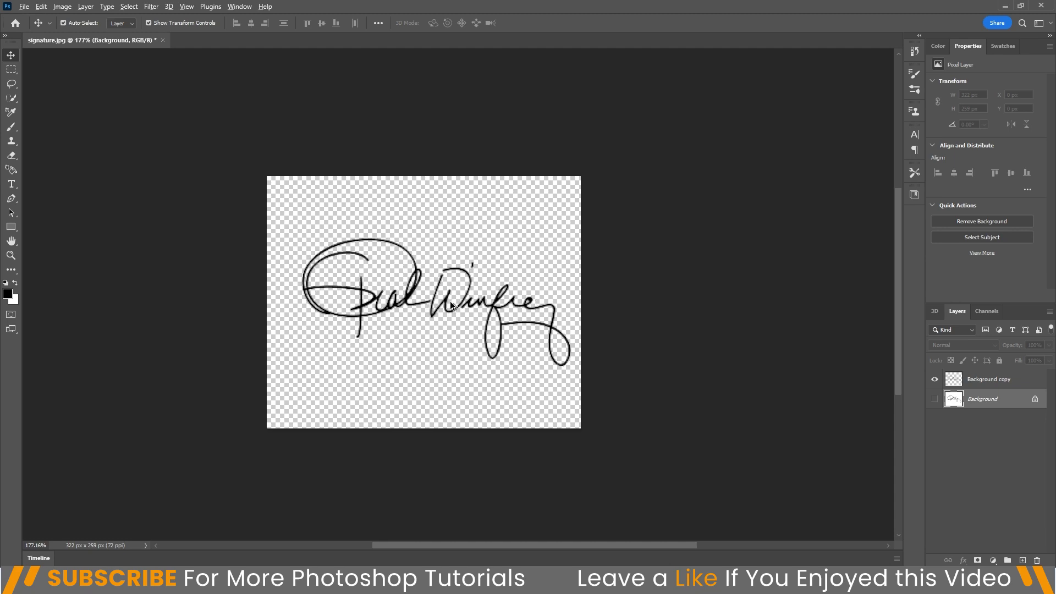
scroll(455, 308, up, 1)
scroll(455, 308, down, 1)
Add a deep blue Solid Color fill layer above Background copy
click(969, 384)
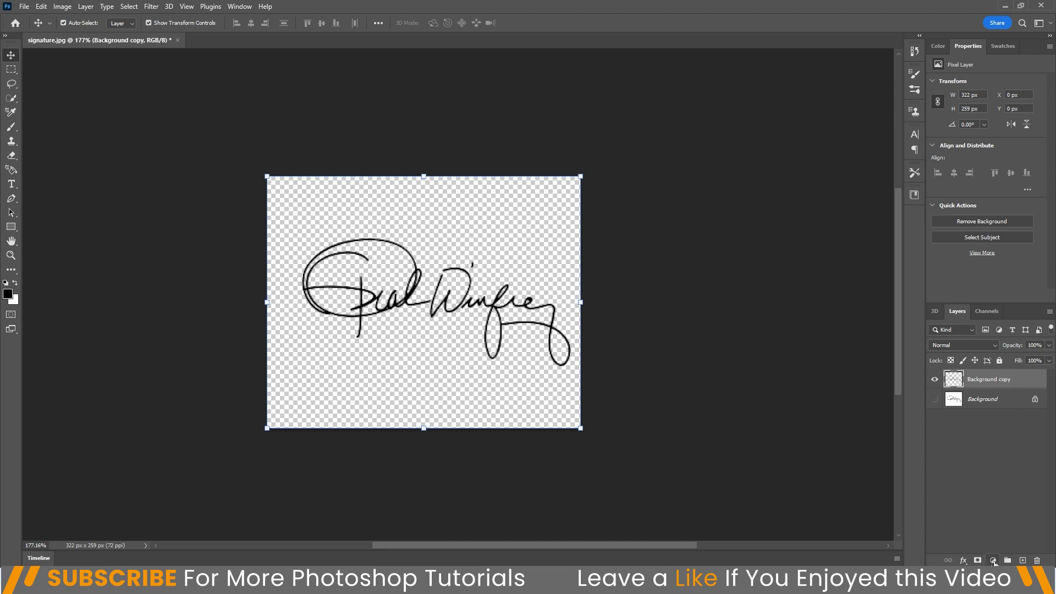
click(993, 561)
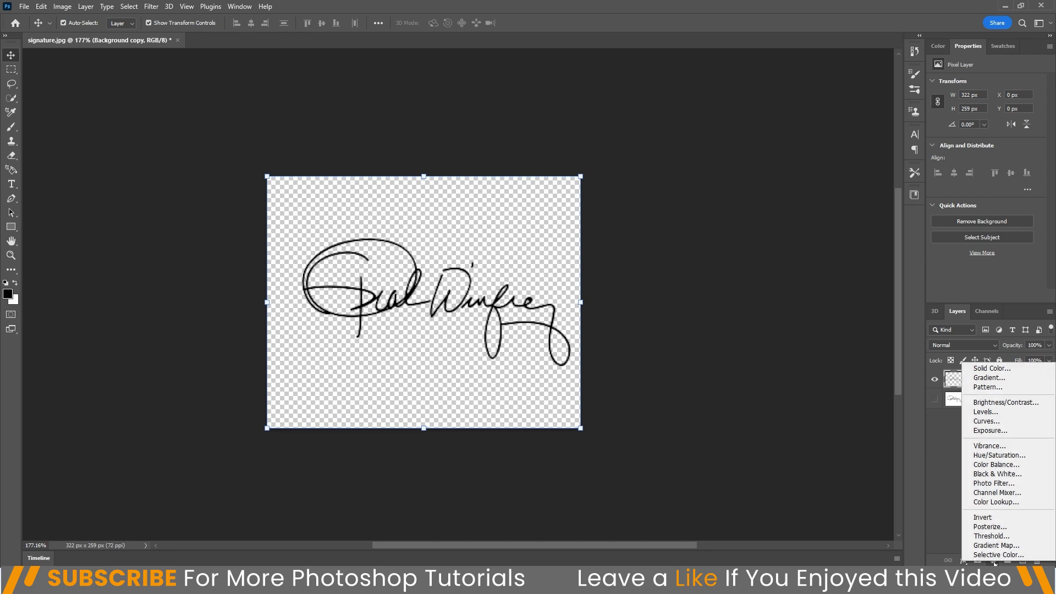
click(982, 369)
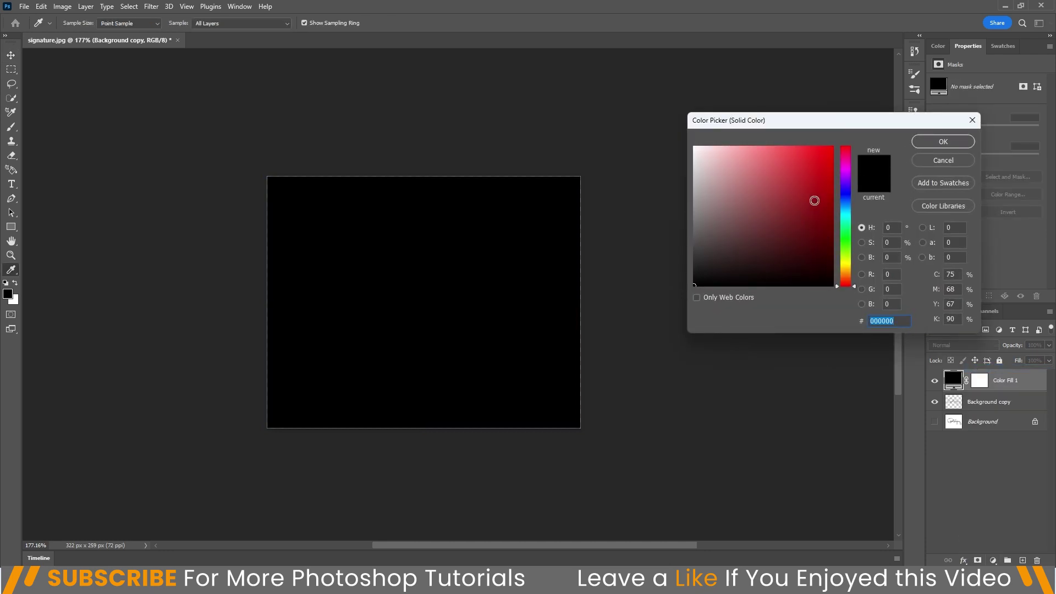
text(ff0000)
click(851, 195)
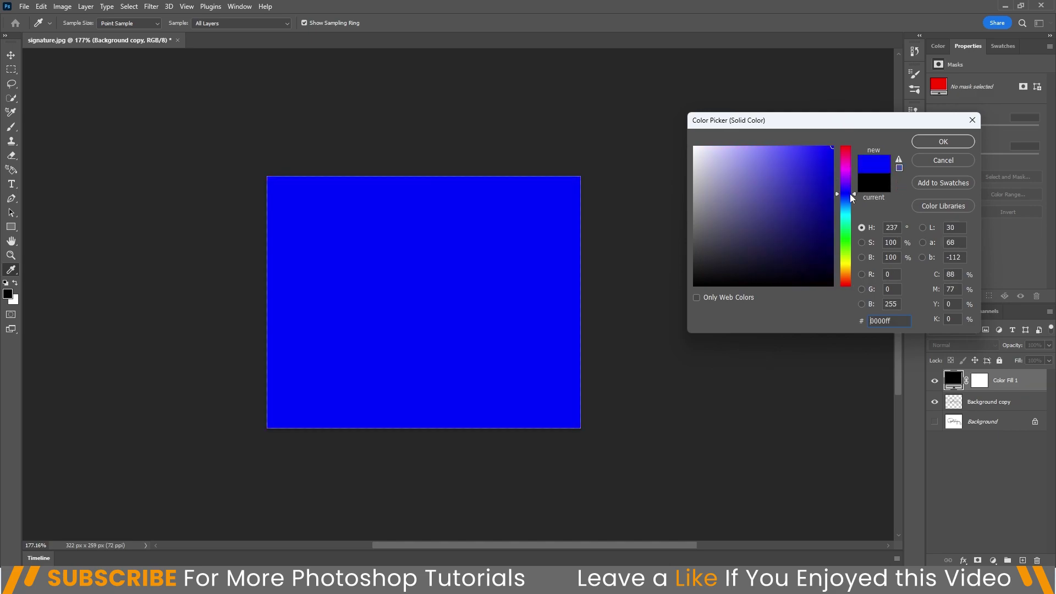
drag(836, 172, 851, 180)
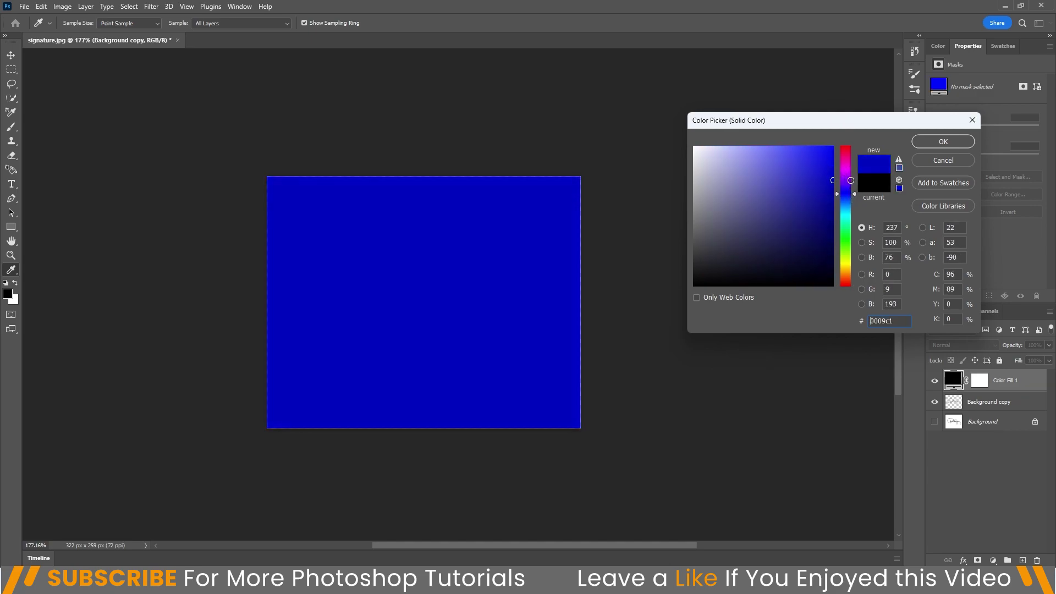
click(939, 142)
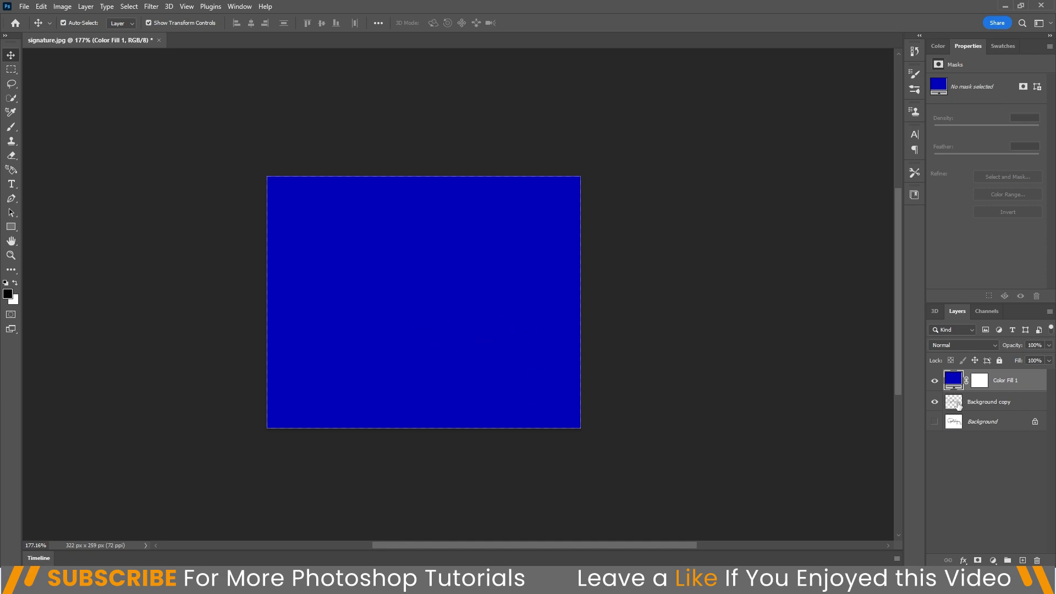
Make Color Fill 1 a clipping mask on Background copy
right_click(1008, 382)
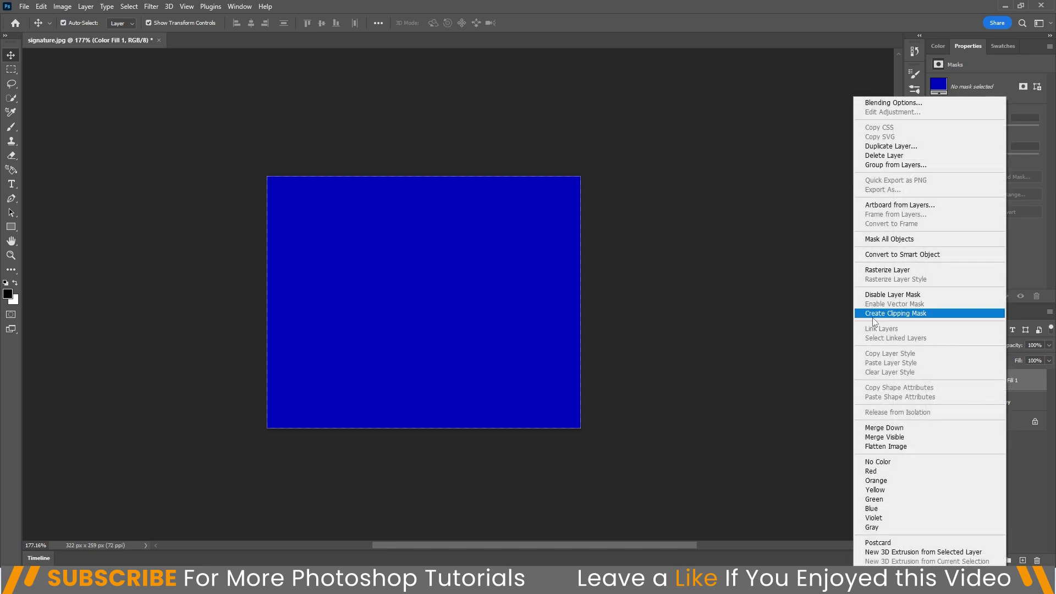
click(837, 360)
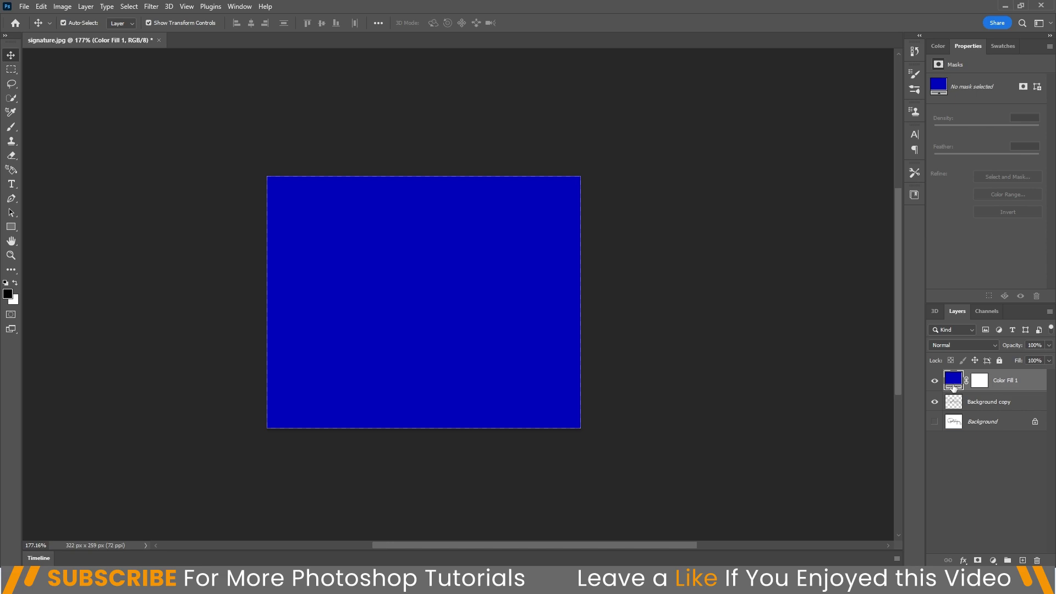
click(957, 402)
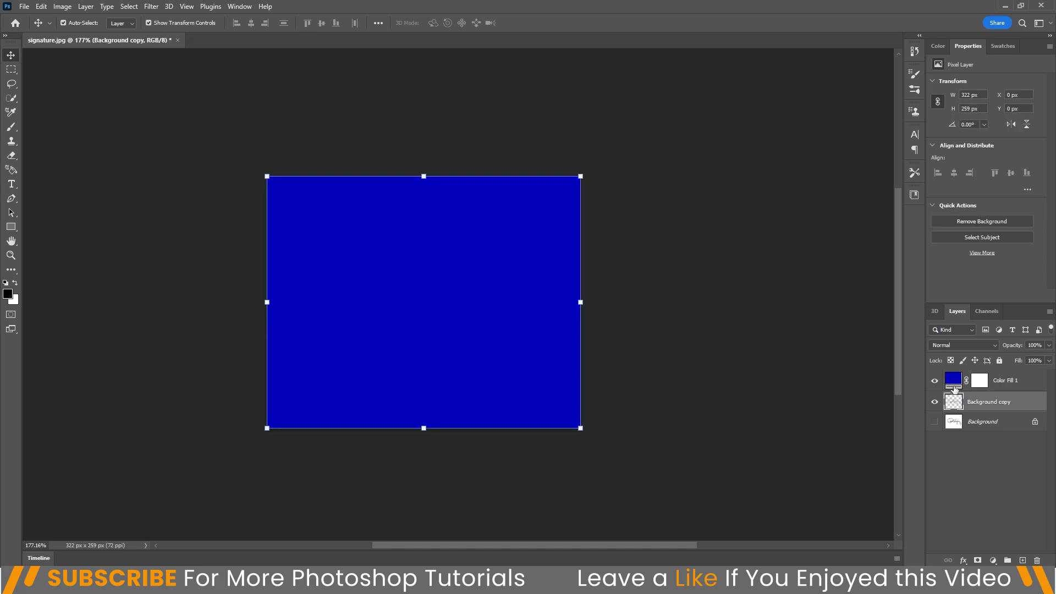
click(954, 388)
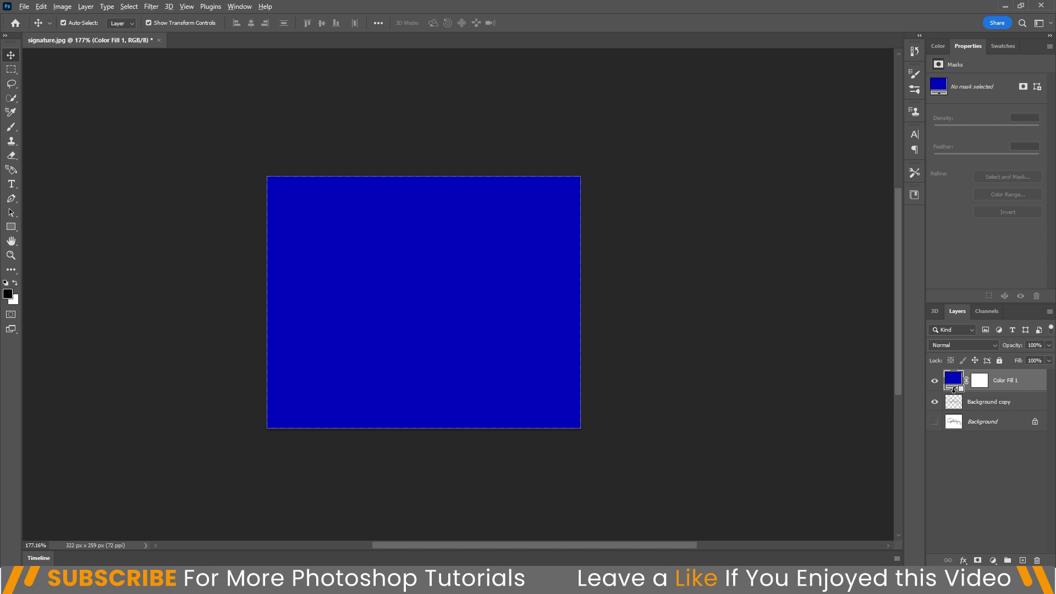
alt+click(954, 389)
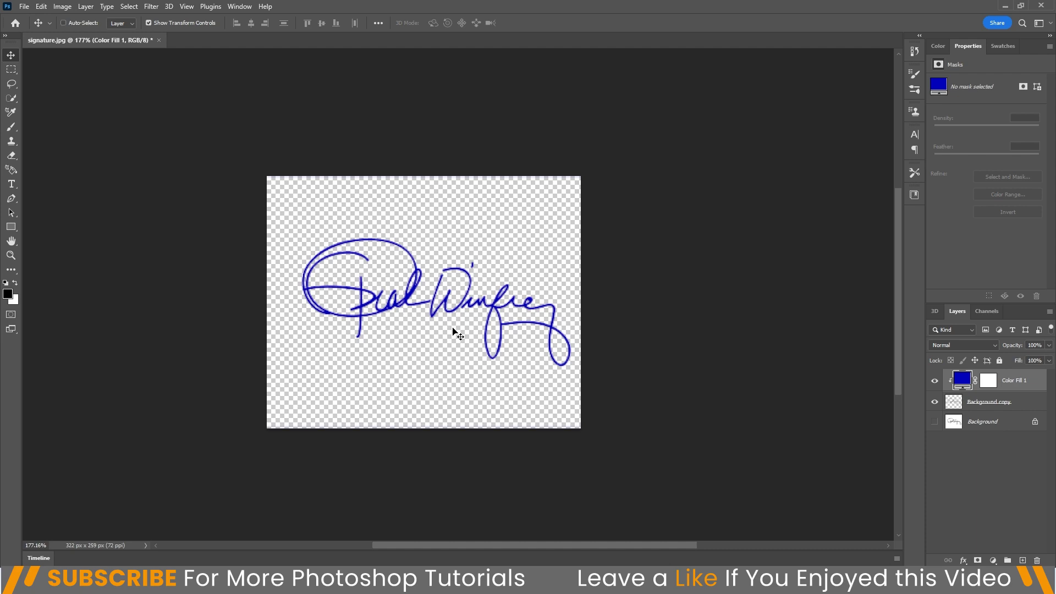
key(ctrl+alt+g)
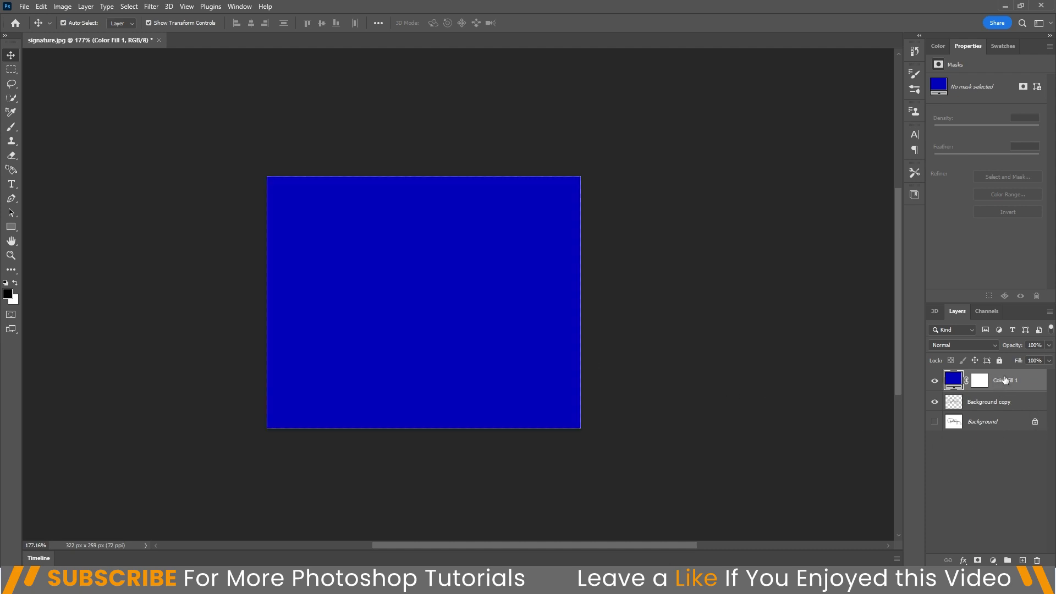
right_click(1011, 383)
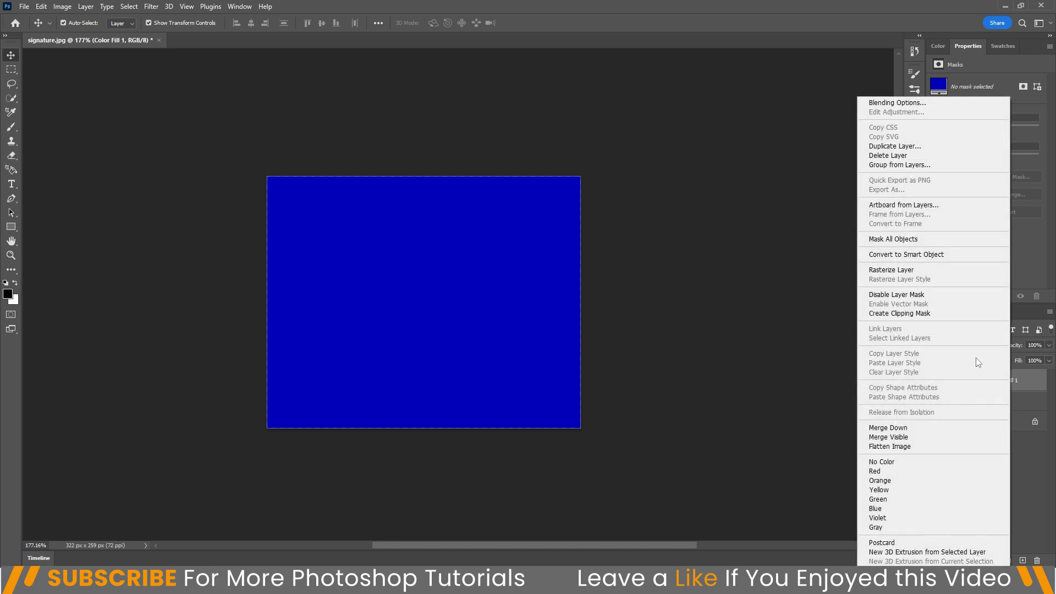
click(912, 314)
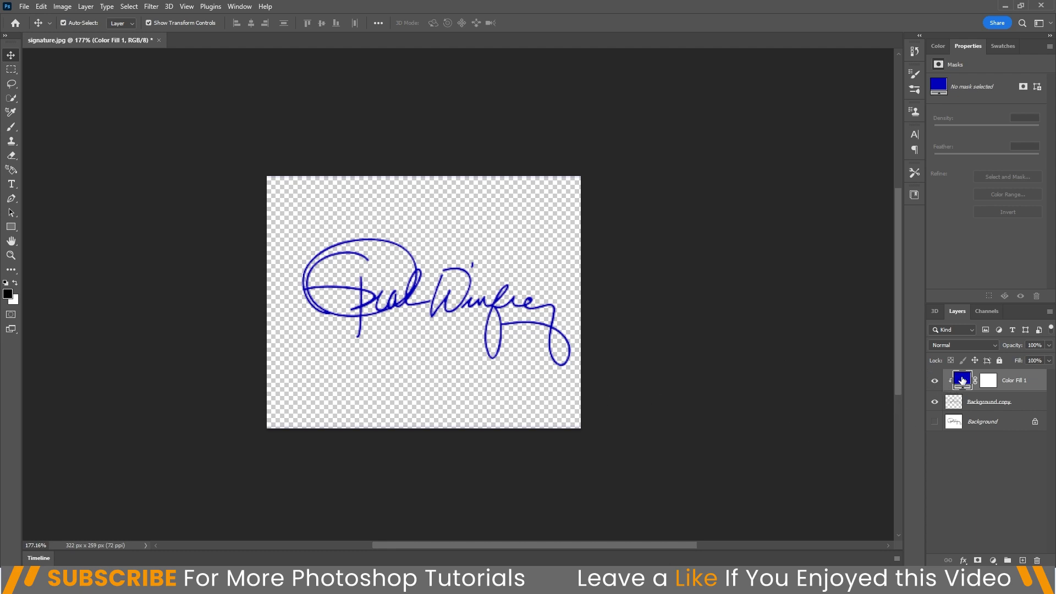
Change the Color Fill 1 colour to red (#c10000)
double_click(962, 379)
mouse_move(846, 196)
mouse_down()
mouse_move(847, 149)
mouse_move(836, 144)
mouse_up()
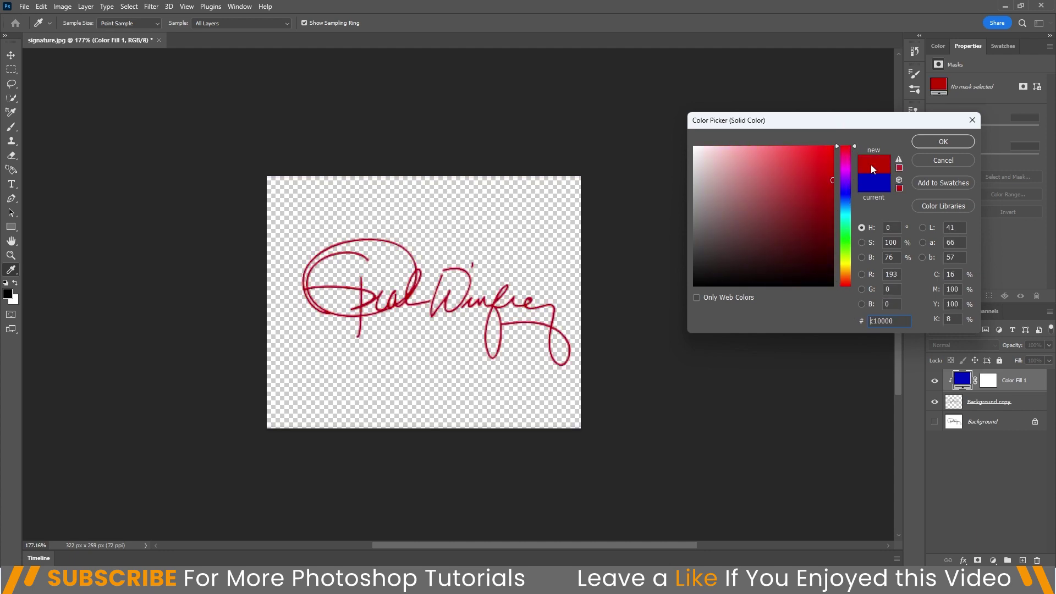
click(943, 142)
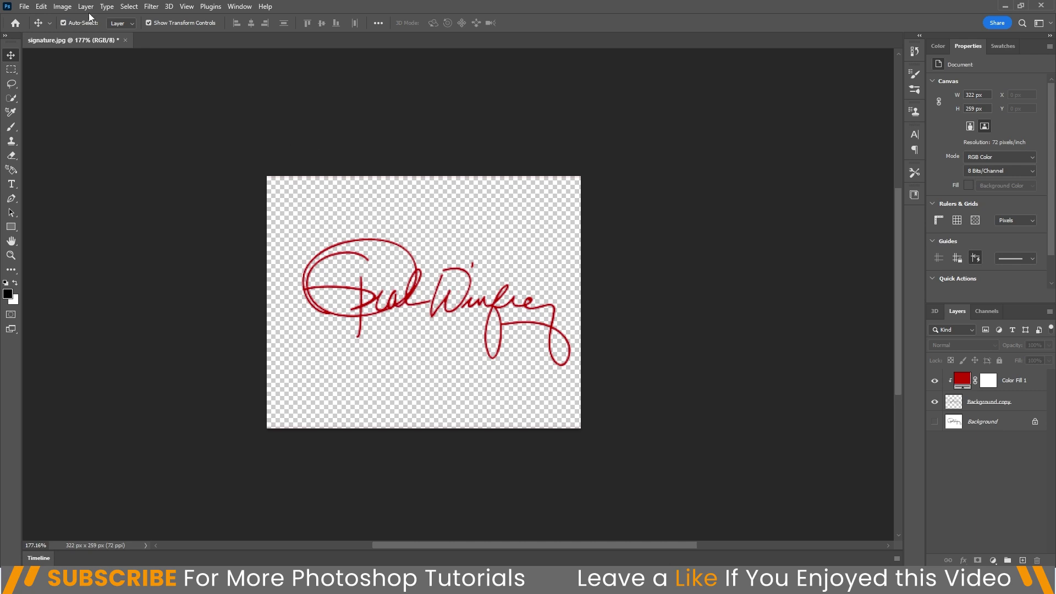
Export As a transparent PNG named signature2 in the Photos folder
click(24, 7)
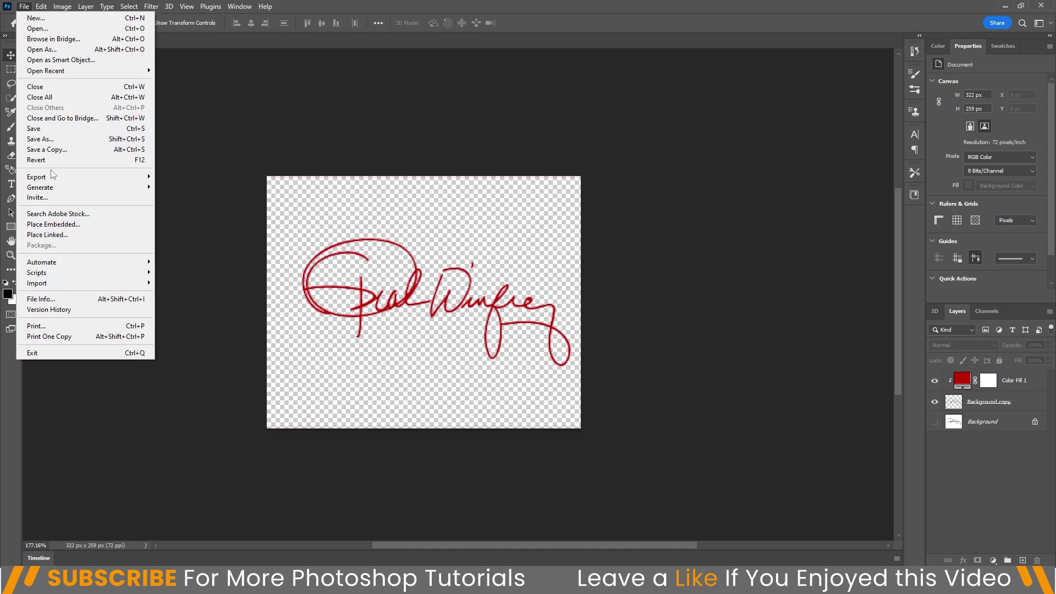
mouse_move(36, 176)
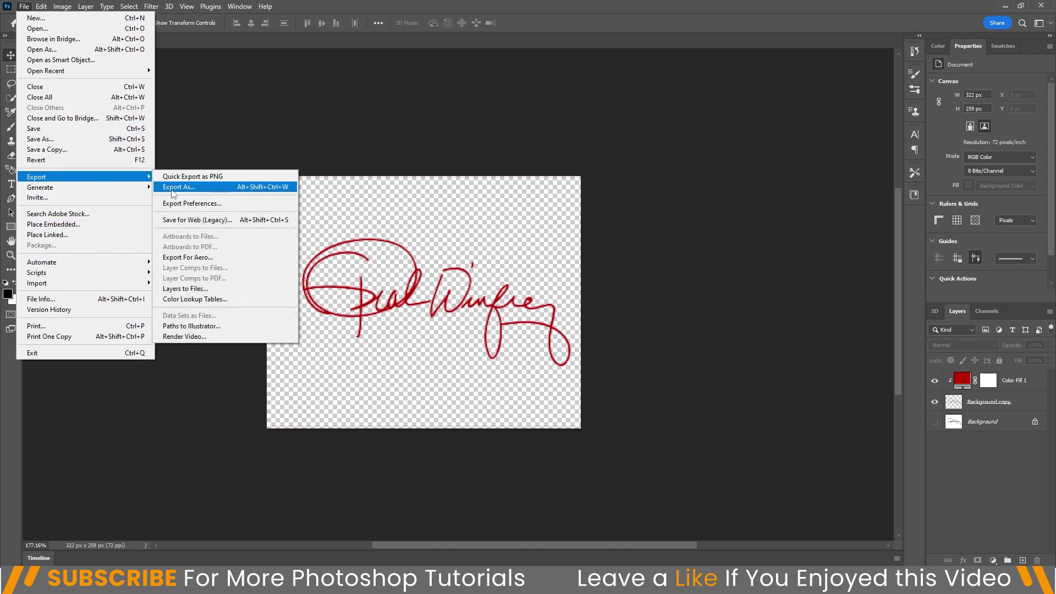
click(173, 187)
click(777, 86)
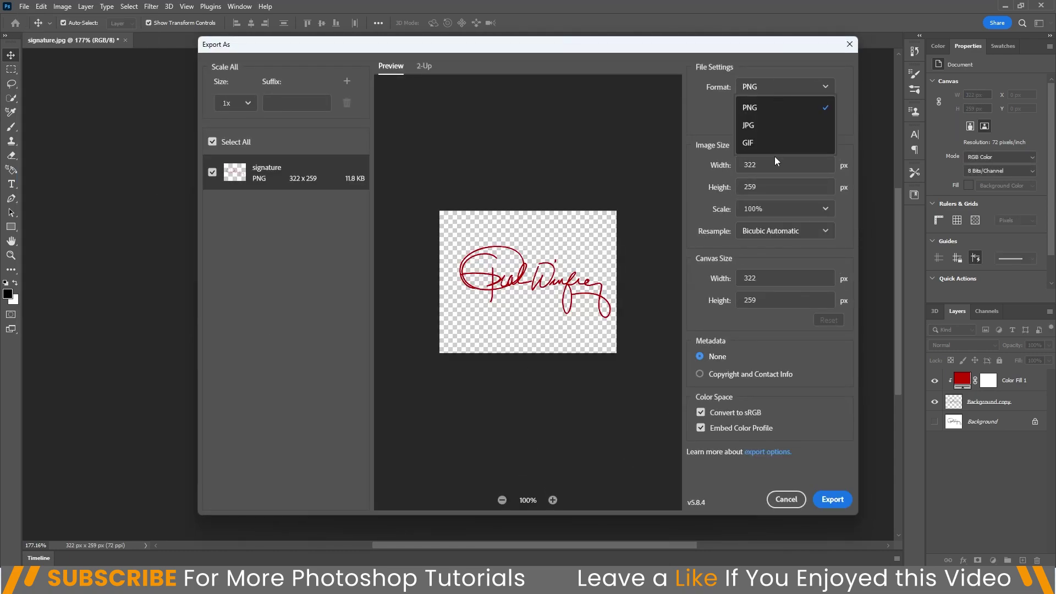
click(759, 109)
click(834, 499)
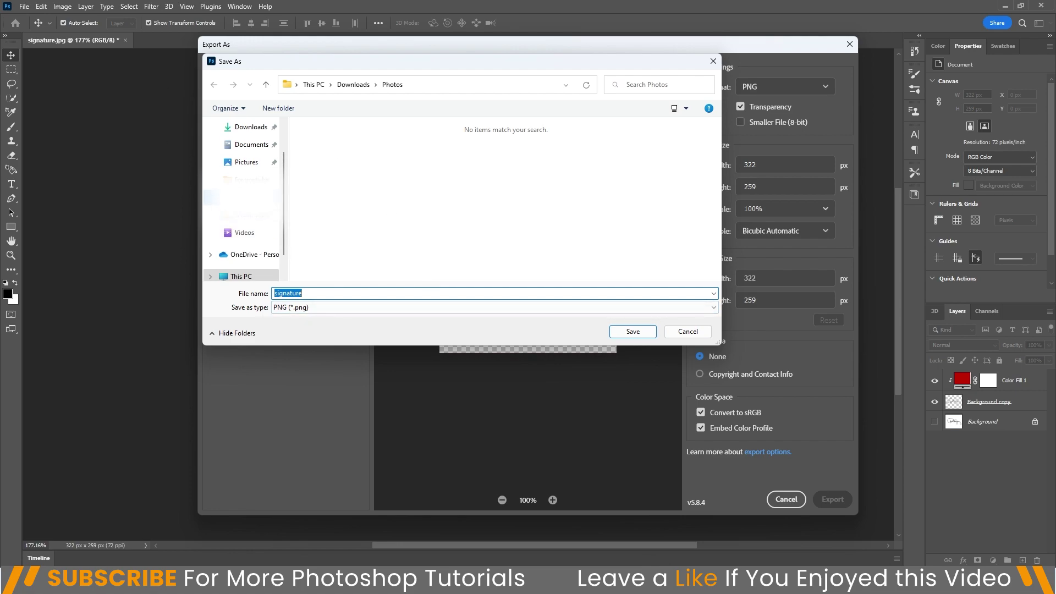
click(317, 294)
click(326, 296)
text(2)
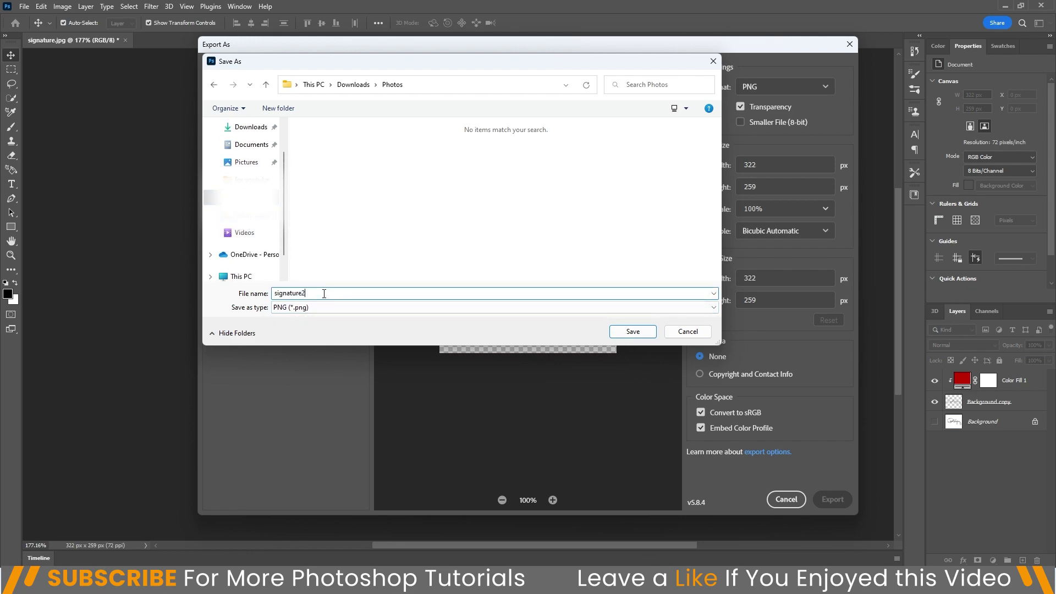
key(Return)
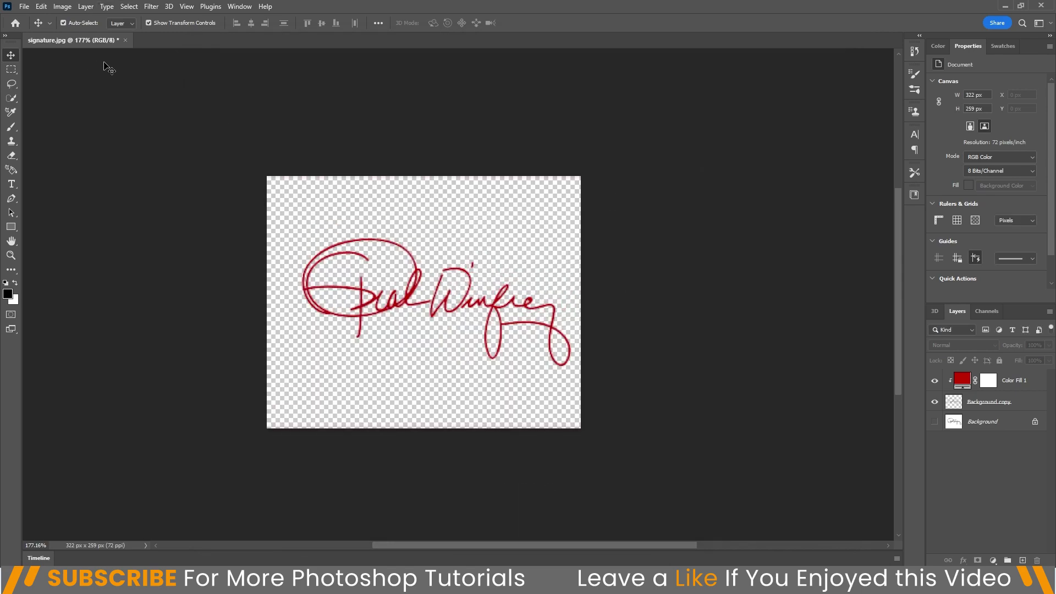
Open the contract form document and bring up the Photos folder window
click(23, 6)
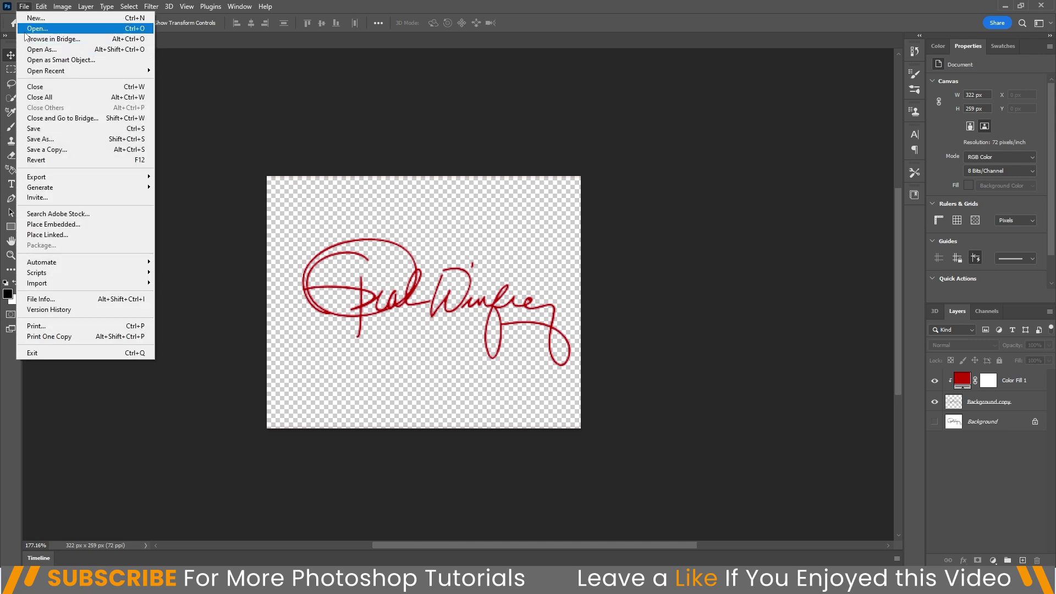
click(26, 31)
double_click(177, 126)
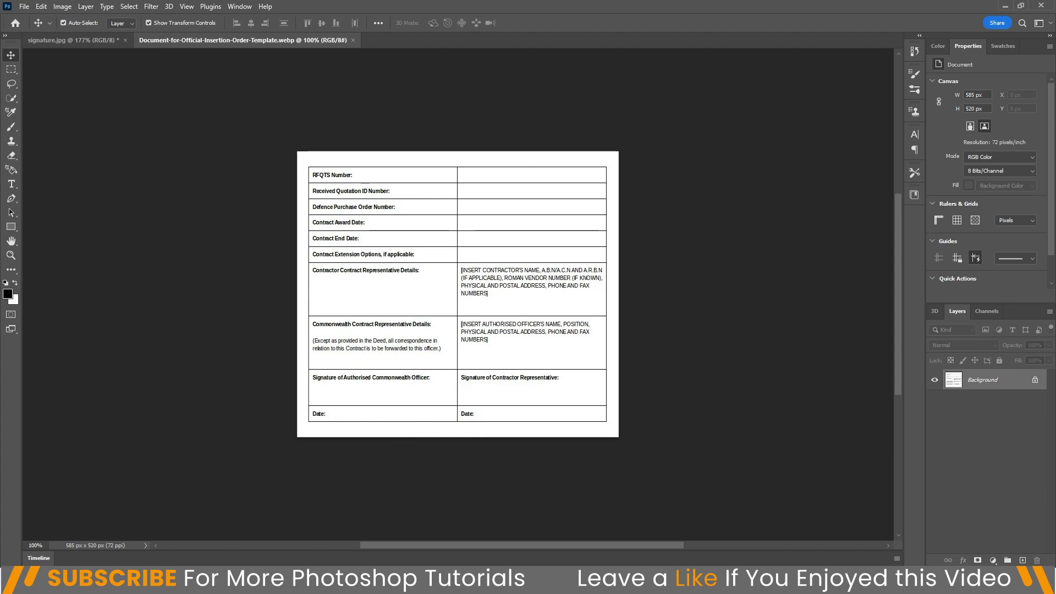
click(503, 520)
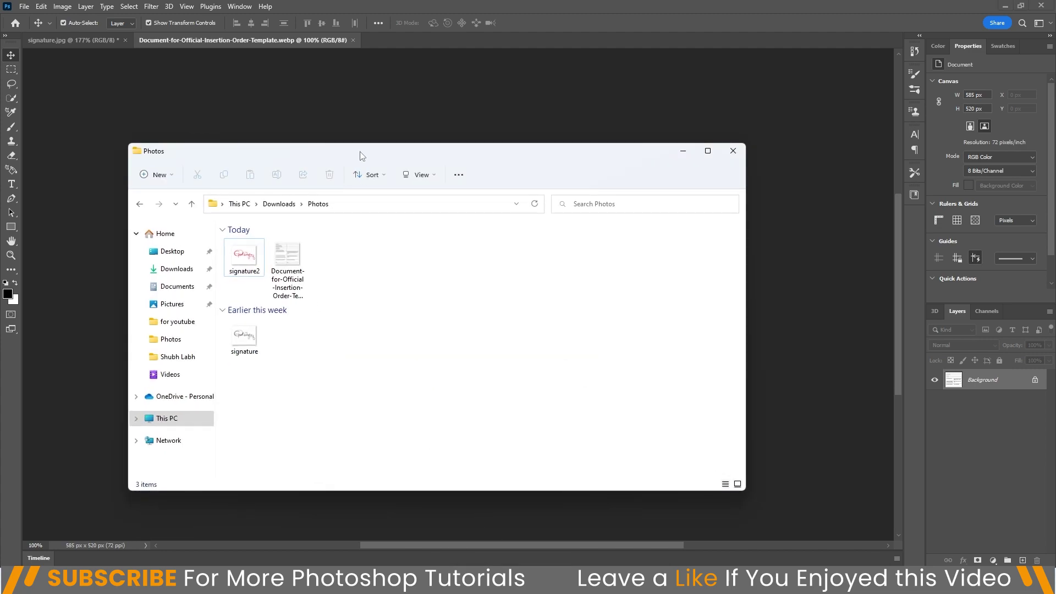
Move and narrow the Photos window beside the form, then drag signature2.png onto the contract canvas
drag(361, 156, 667, 174)
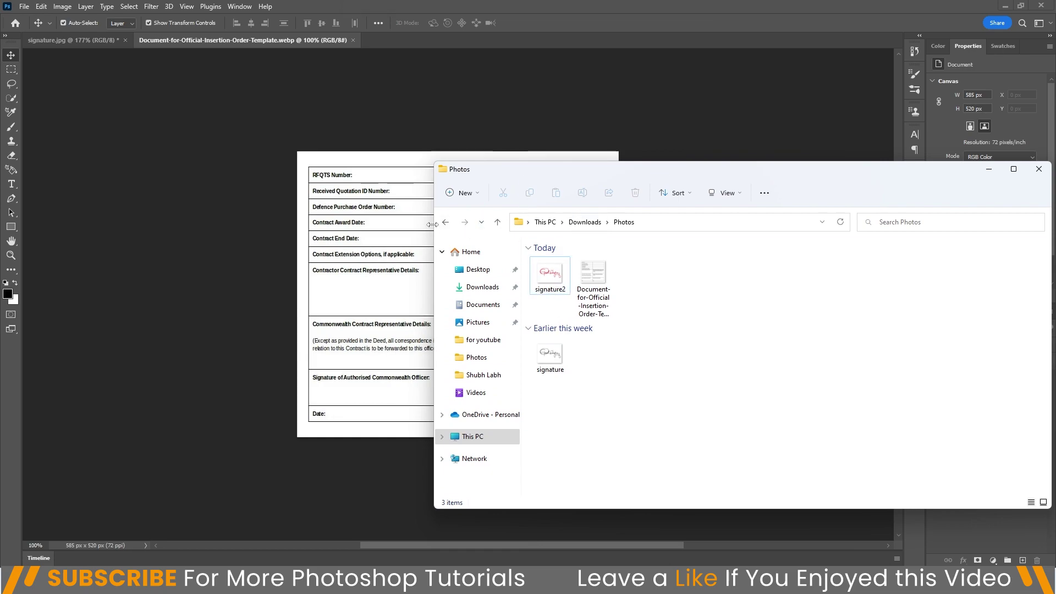
drag(432, 224, 654, 224)
mouse_move(769, 273)
mouse_down()
mouse_move(512, 315)
mouse_move(363, 280)
mouse_up()
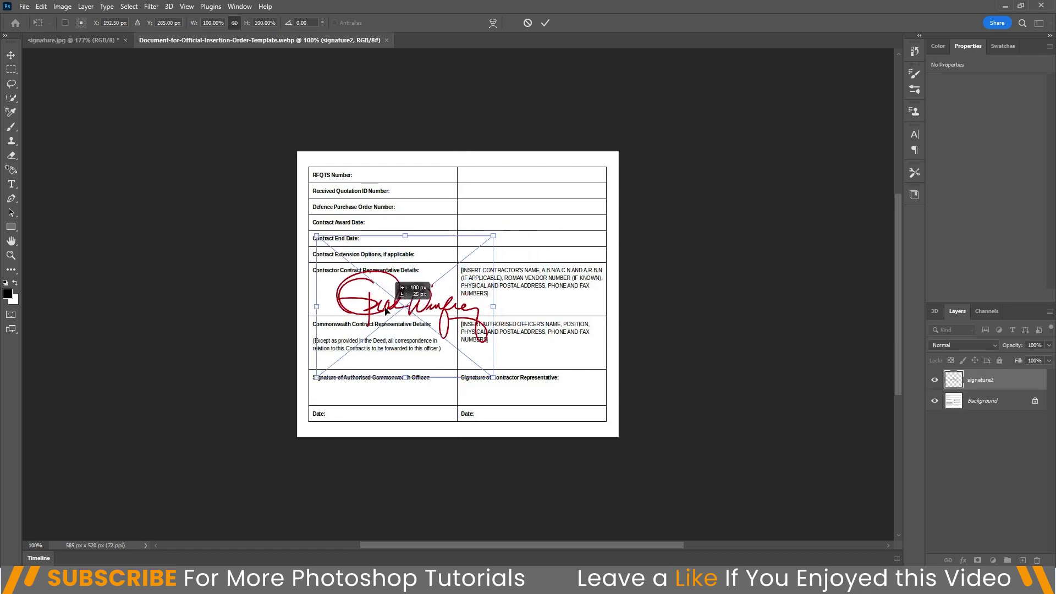
Scale the signature to about 50%, tilt it about -9° and commit it in the contractor representative cell
drag(437, 302, 372, 311)
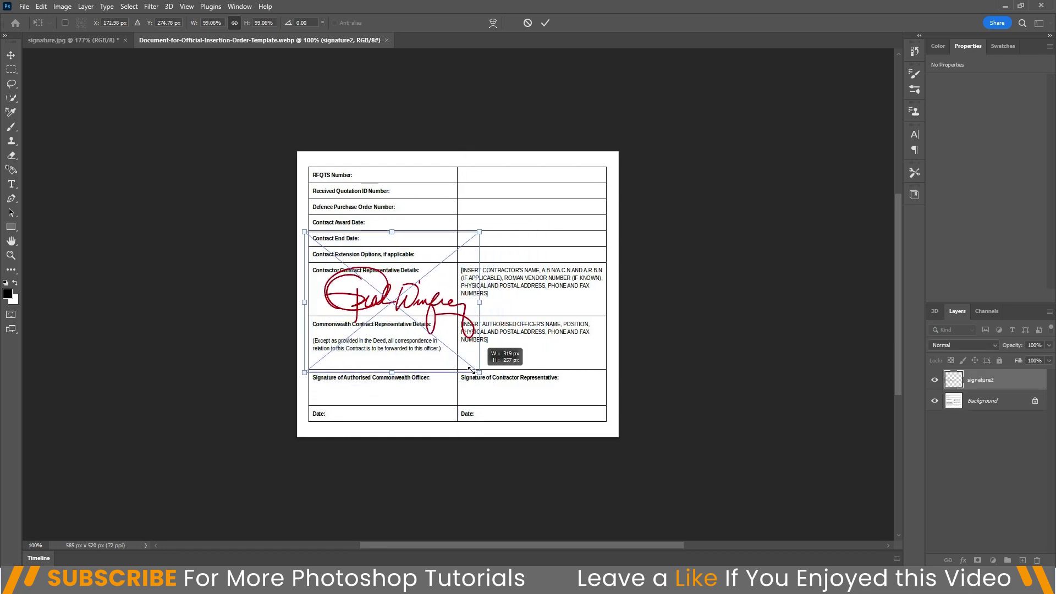
mouse_move(481, 373)
mouse_down()
mouse_move(393, 303)
mouse_move(380, 315)
mouse_move(380, 305)
mouse_up()
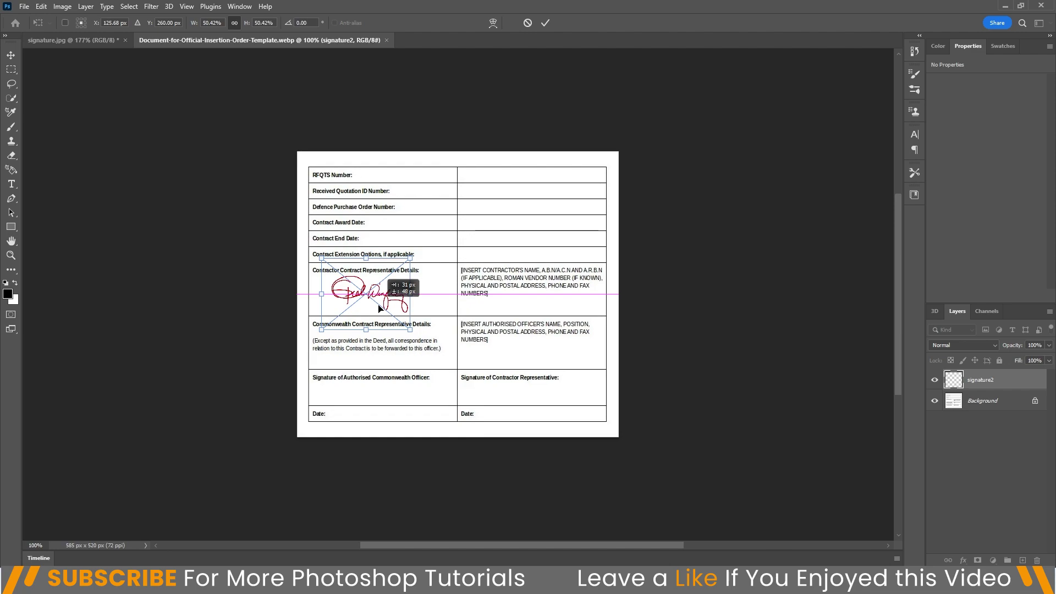
drag(423, 336, 424, 325)
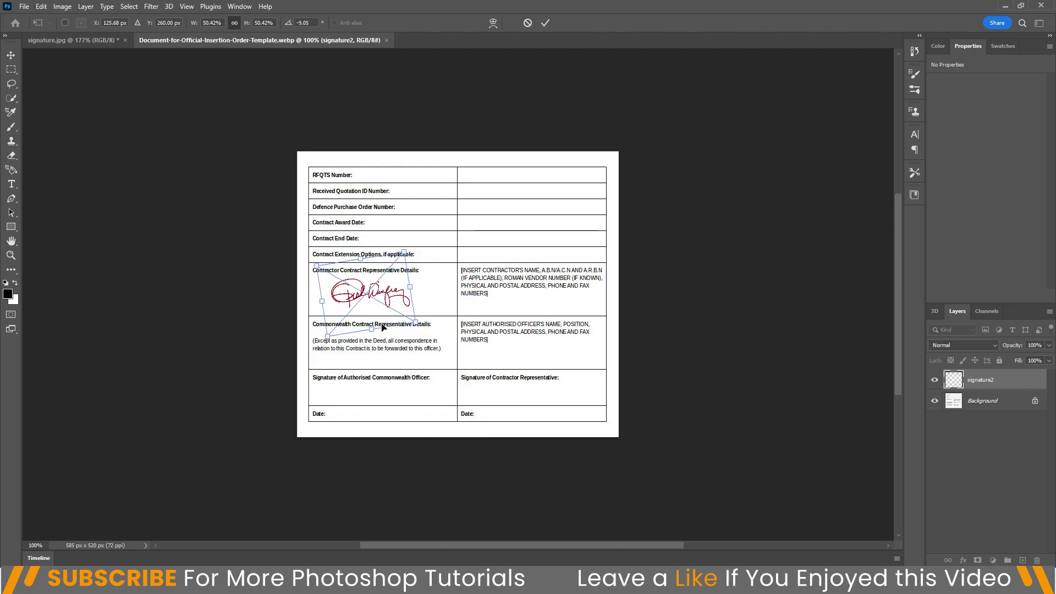
drag(376, 298, 374, 302)
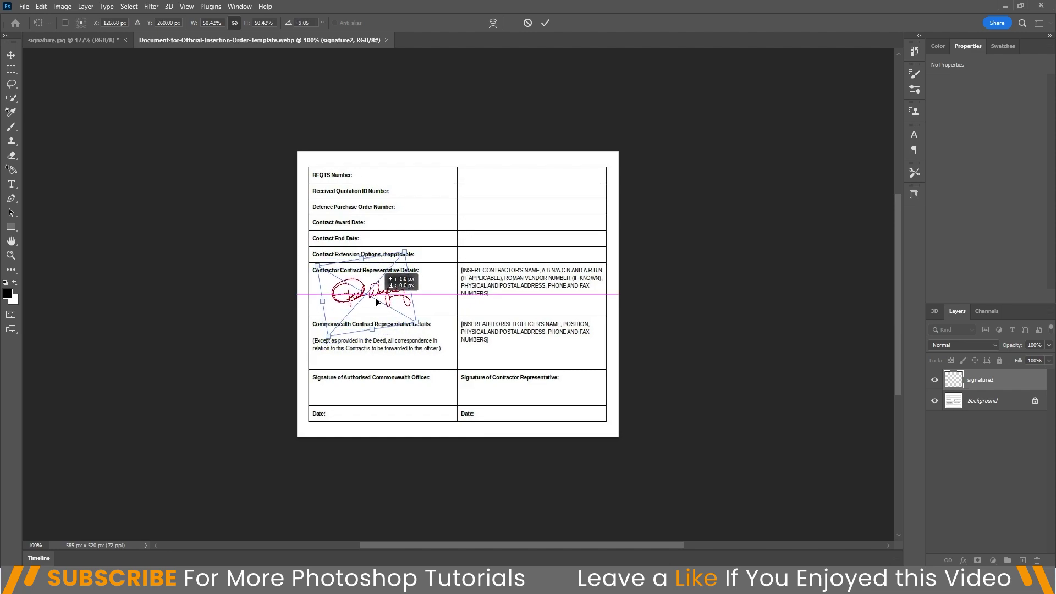
click(550, 21)
Move the signature down into the Signature of Authorised Commonwealth Officer cell
scroll(389, 295, up, 5)
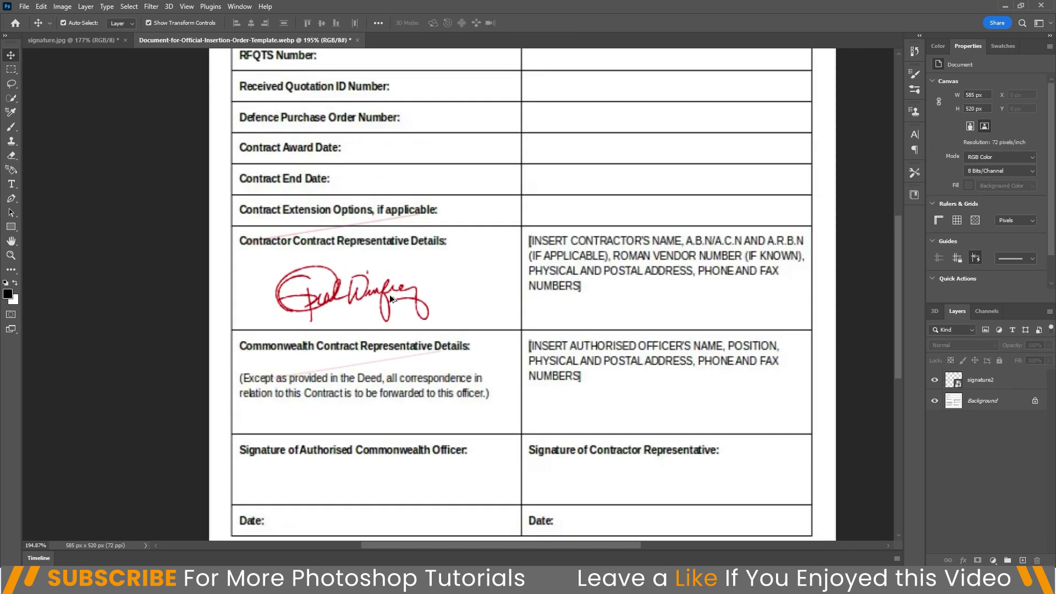
scroll(390, 294, down, 2)
scroll(391, 297, down, 1)
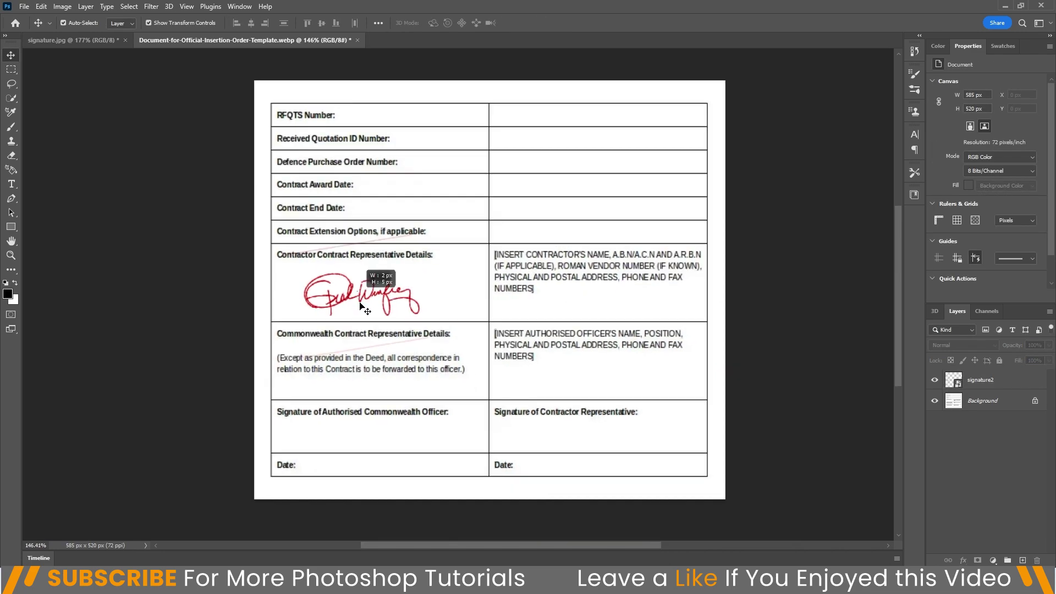
drag(360, 304, 378, 446)
Rotate the signature to about -17° with Ctrl+T and commit the transform
key(ctrl+t)
drag(452, 465, 457, 440)
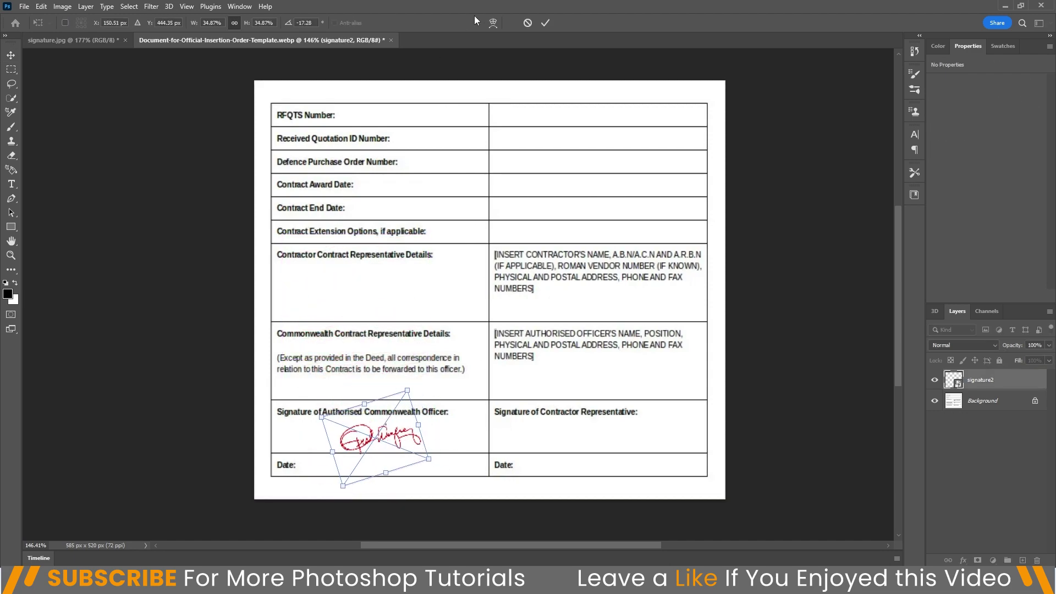
click(545, 23)
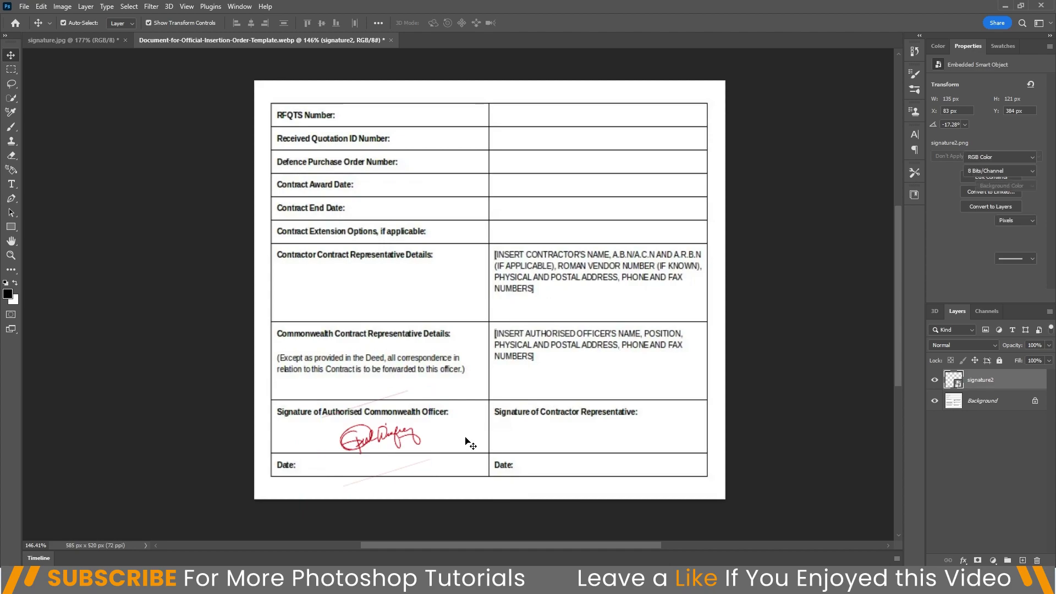
scroll(435, 446, up, 2)
scroll(400, 448, up, 1)
scroll(401, 448, down, 3)
scroll(407, 458, down, 1)
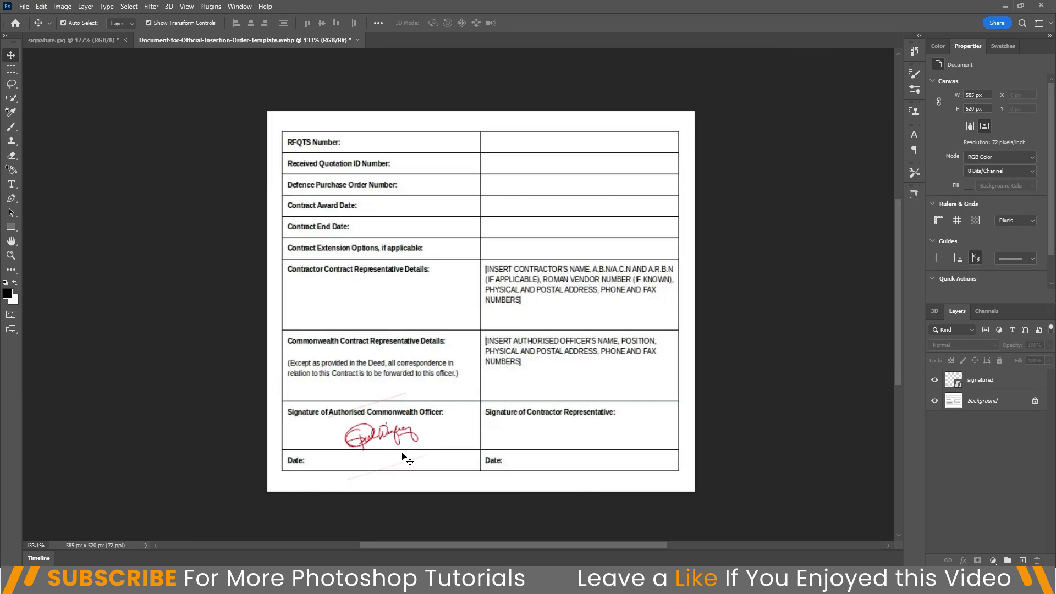